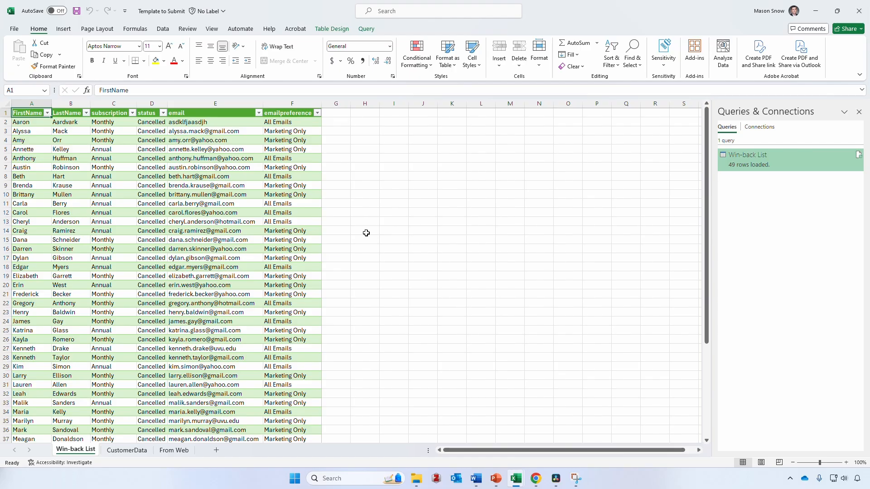
# Switch to the Data ribbon to show import and query tools beside the Win-back List table
pyautogui.click(167, 32)
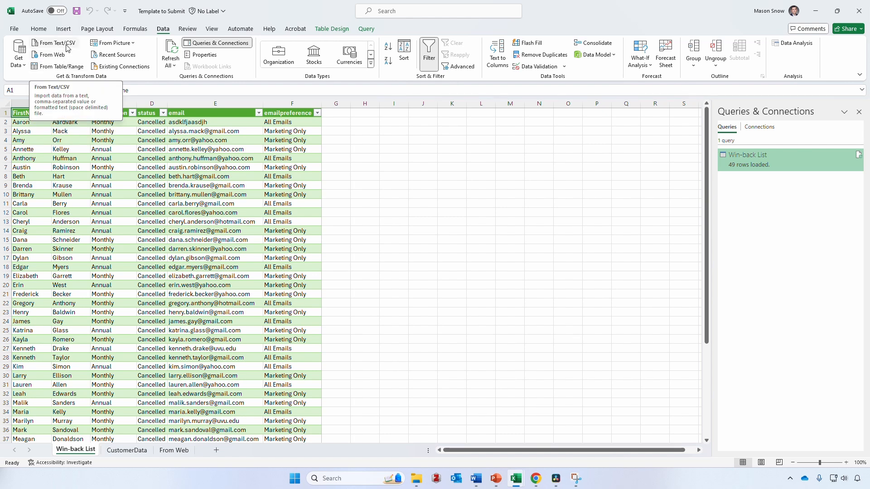
# Start an import From Excel Workbook, showing the Lecture Materials folder's workbooks
pyautogui.click(24, 68)
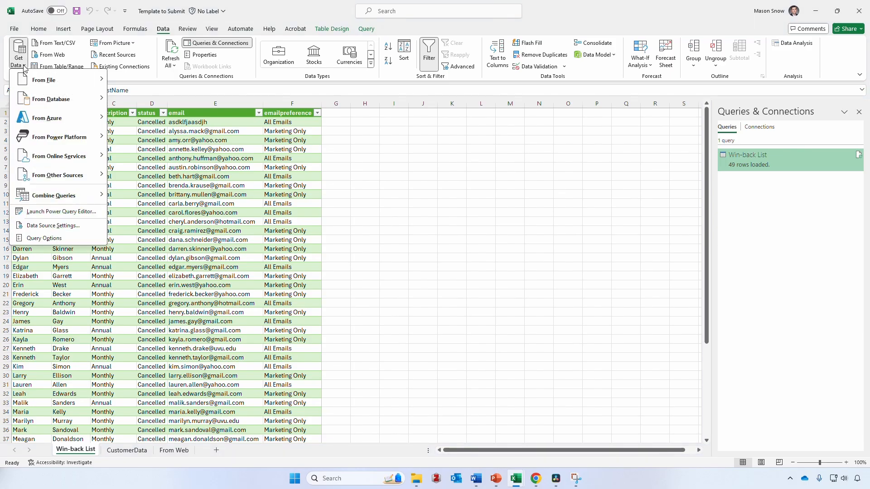
pyautogui.moveTo(43, 97)
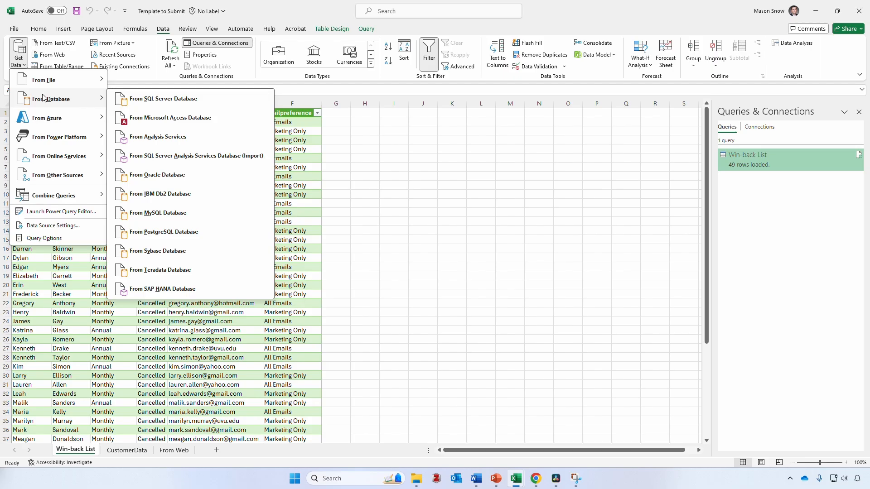
pyautogui.moveTo(50, 81)
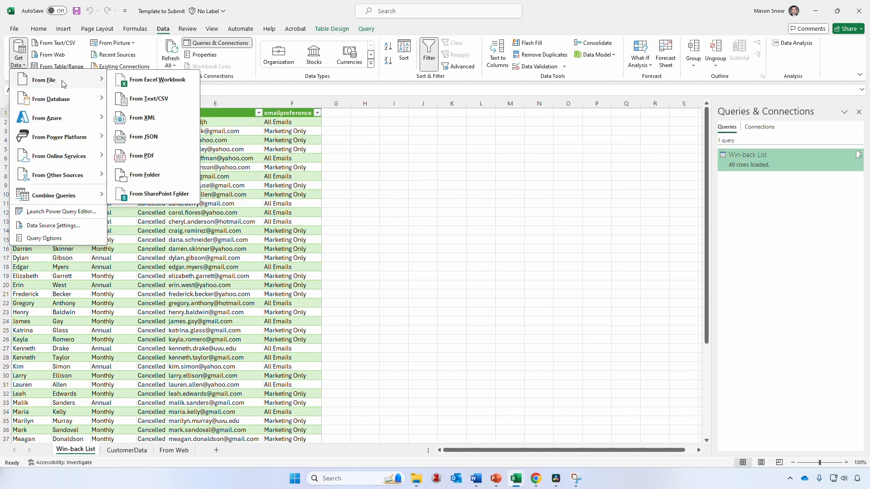
pyautogui.click(166, 84)
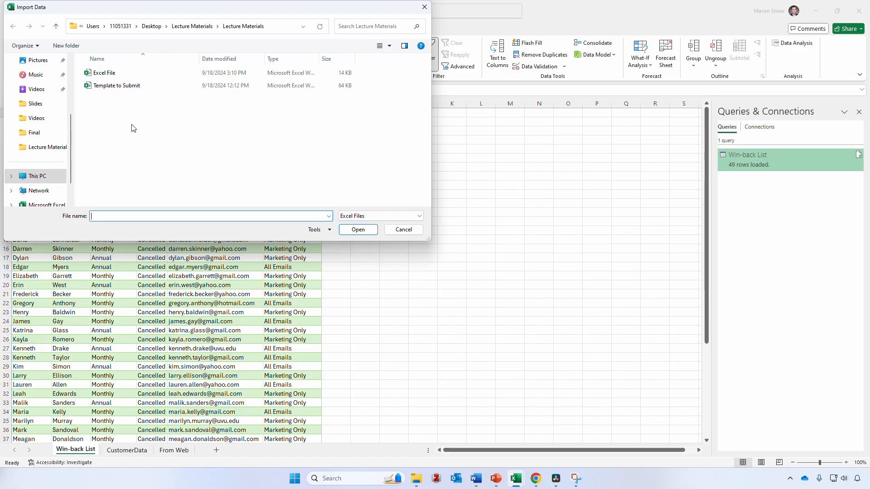
# Open the Customers, Products and Sales tables from Excel File in the Power Query Editor
pyautogui.doubleClick(130, 75)
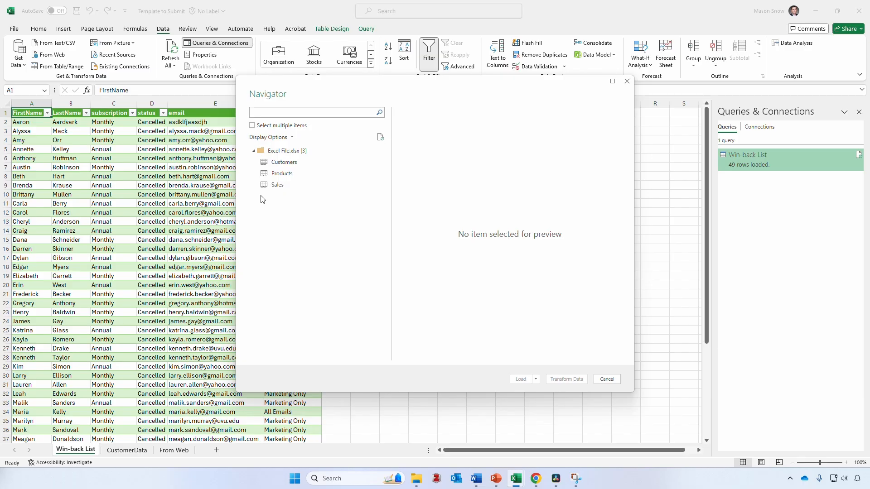
pyautogui.click(252, 126)
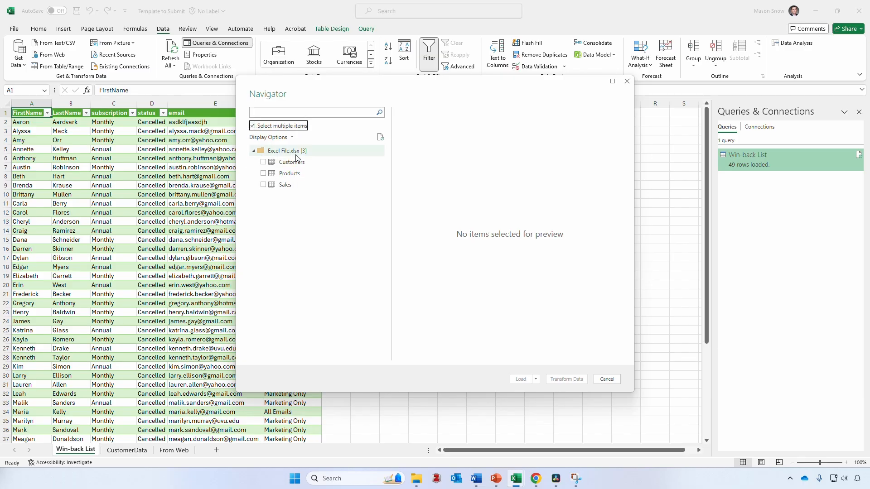
pyautogui.click(264, 162)
pyautogui.click(263, 173)
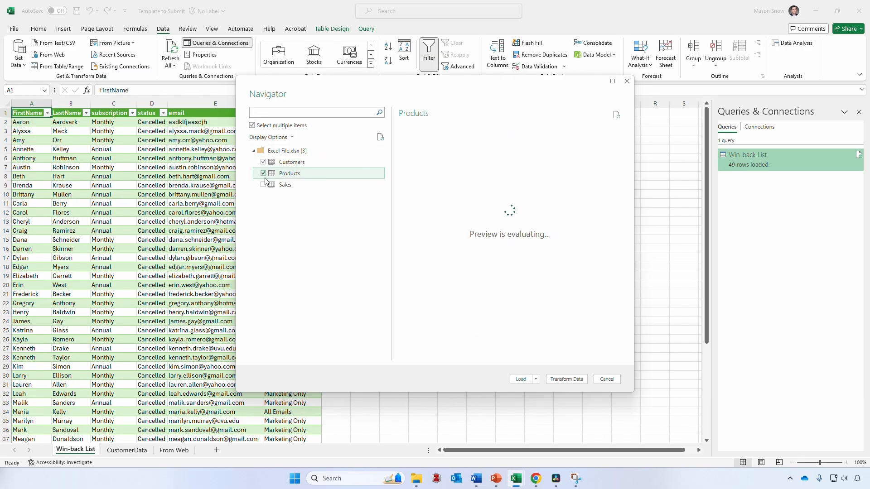
pyautogui.click(263, 184)
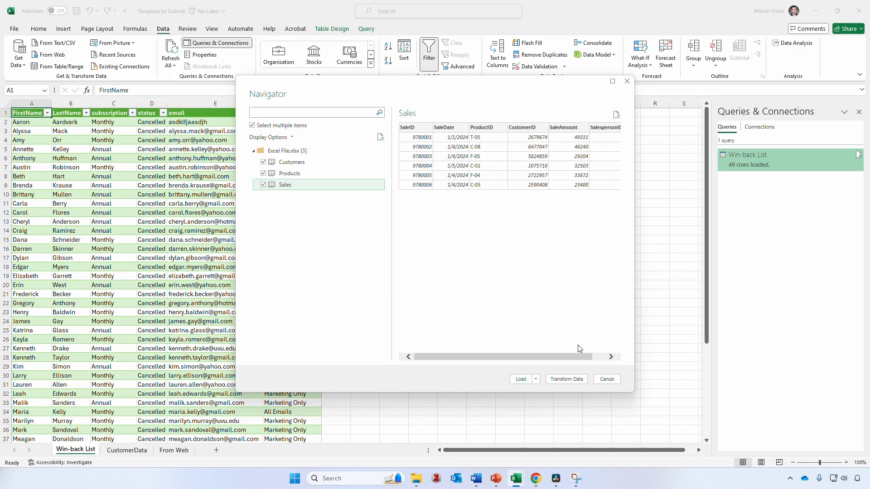
pyautogui.click(569, 381)
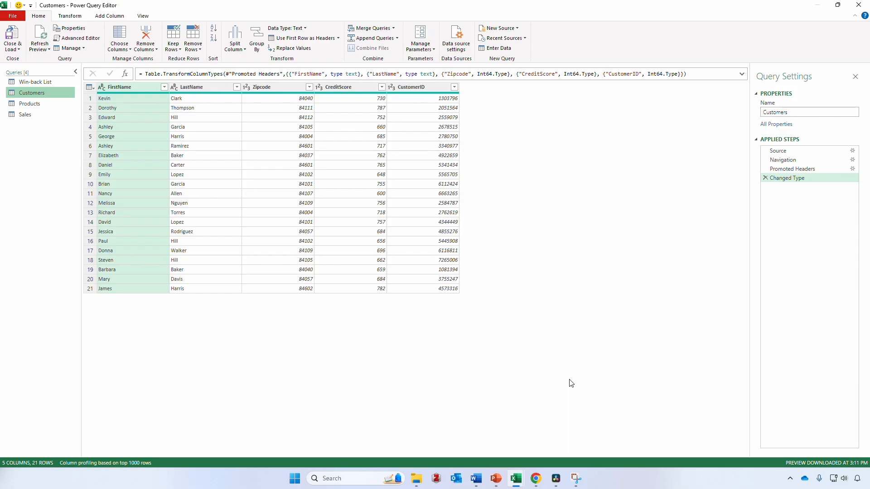
# Preview the Products, Sales and Win-back List queries, ending on Sales
pyautogui.click(32, 104)
pyautogui.click(37, 114)
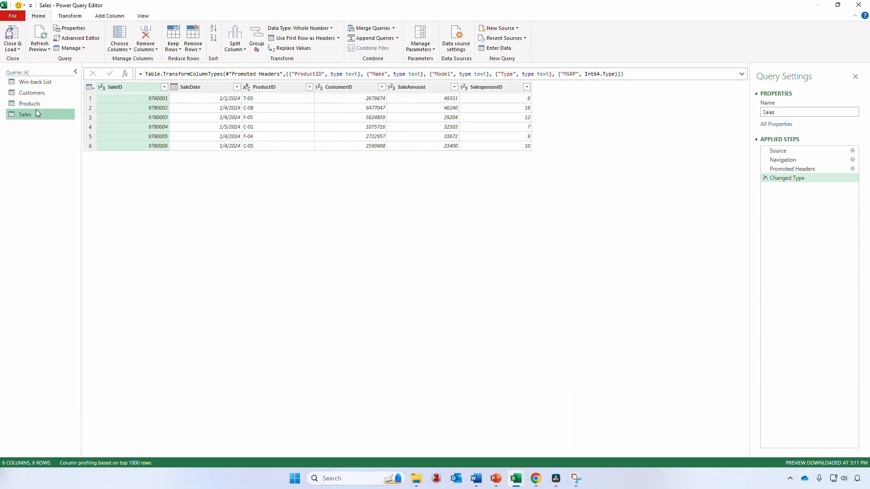
pyautogui.click(35, 103)
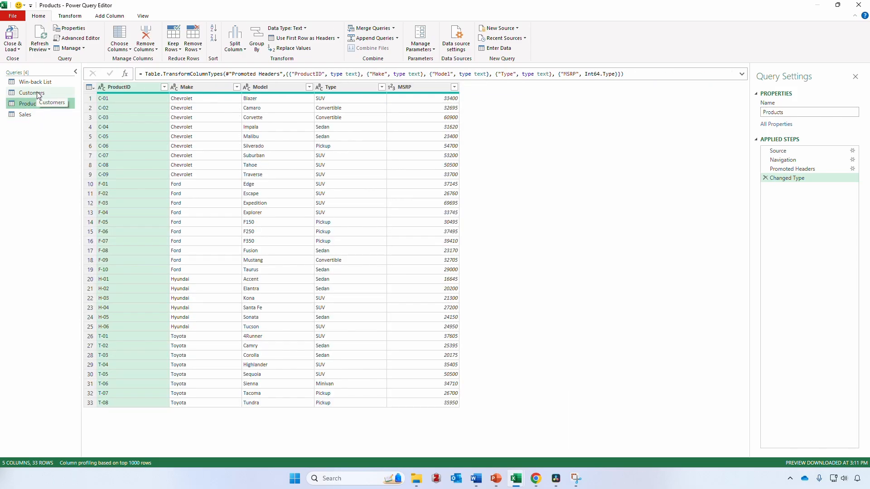
pyautogui.click(45, 81)
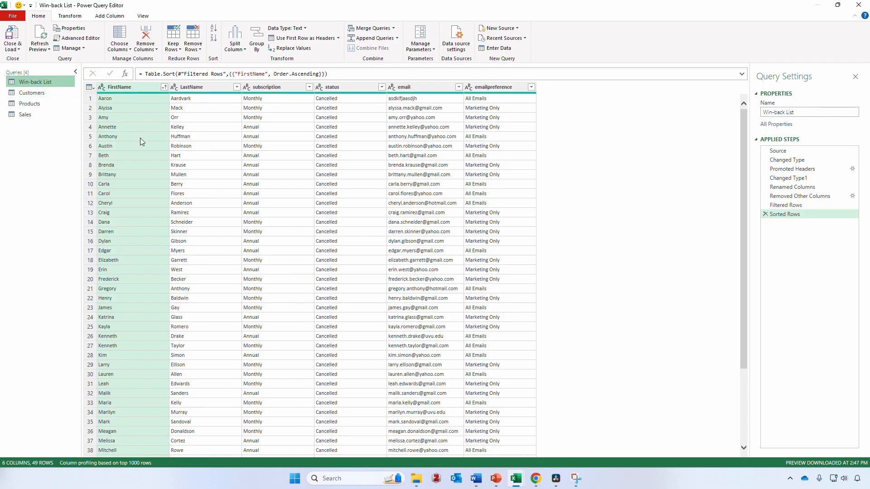
pyautogui.click(37, 119)
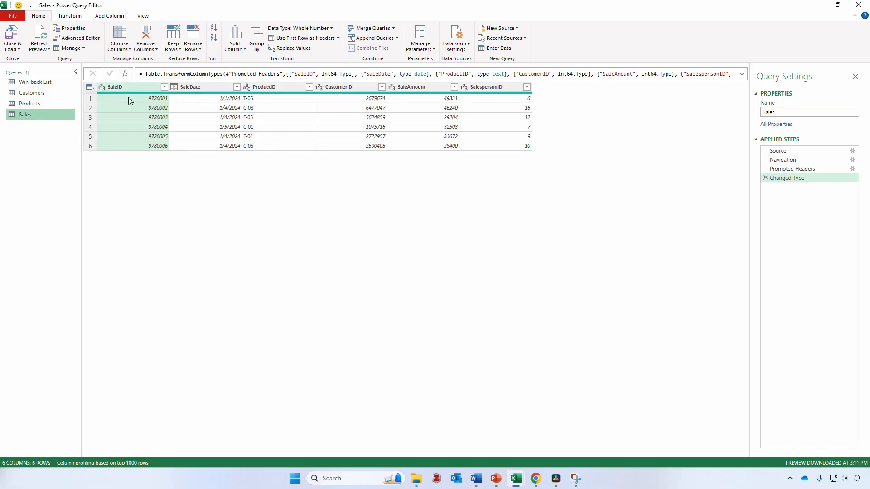
# Change SaleID in Sales to Text, replacing the current type, and load the queries
pyautogui.click(101, 90)
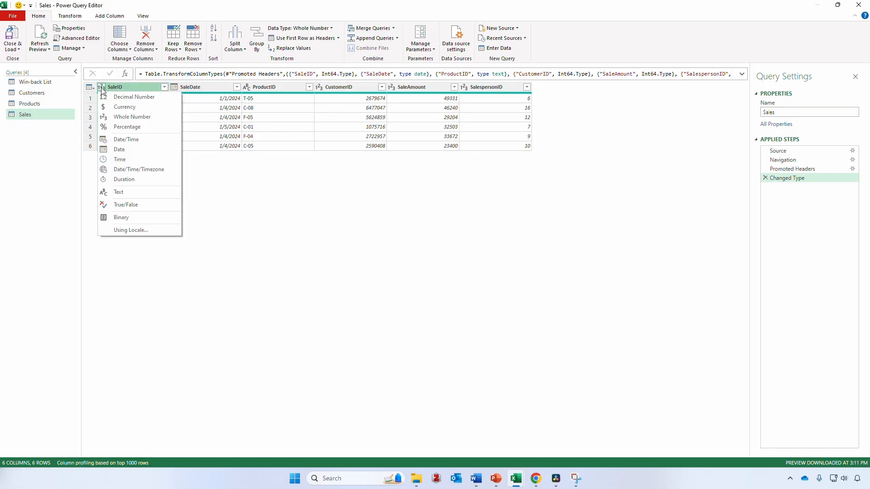
pyautogui.click(138, 195)
pyautogui.click(420, 259)
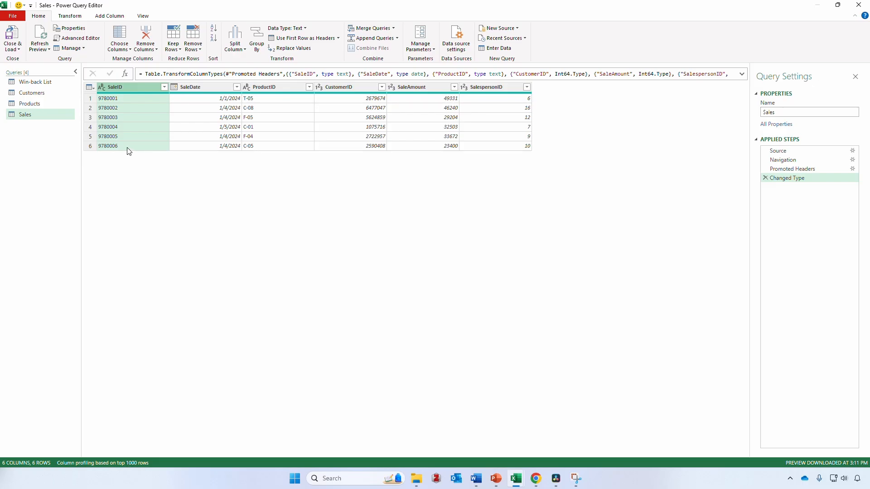
pyautogui.click(14, 36)
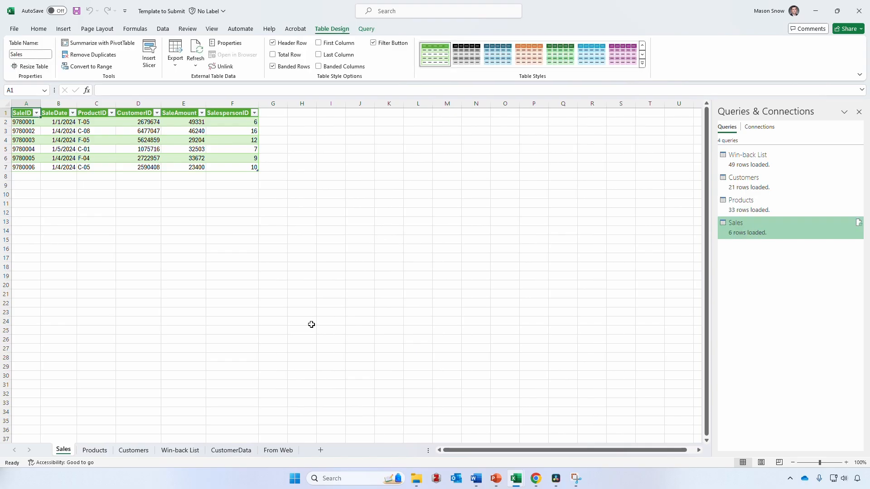
# Check the loaded Customers, Products and Sales sheets, ending on Sales
pyautogui.click(136, 450)
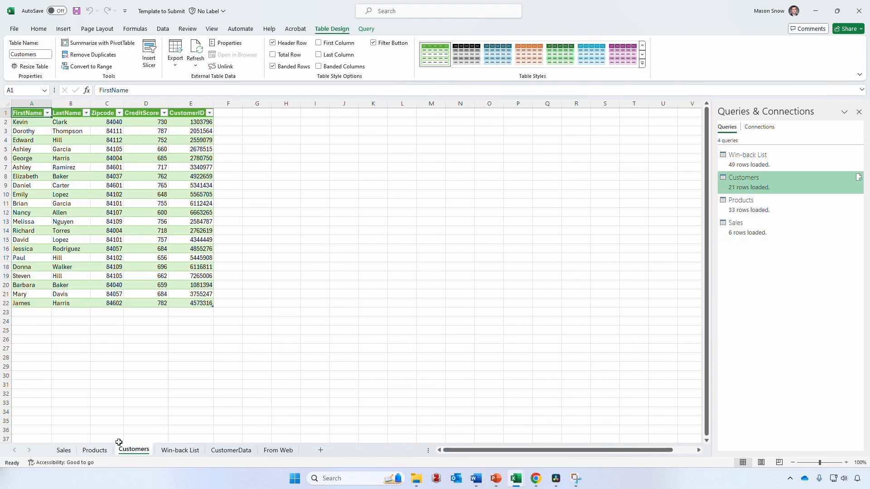
pyautogui.click(94, 450)
pyautogui.click(65, 450)
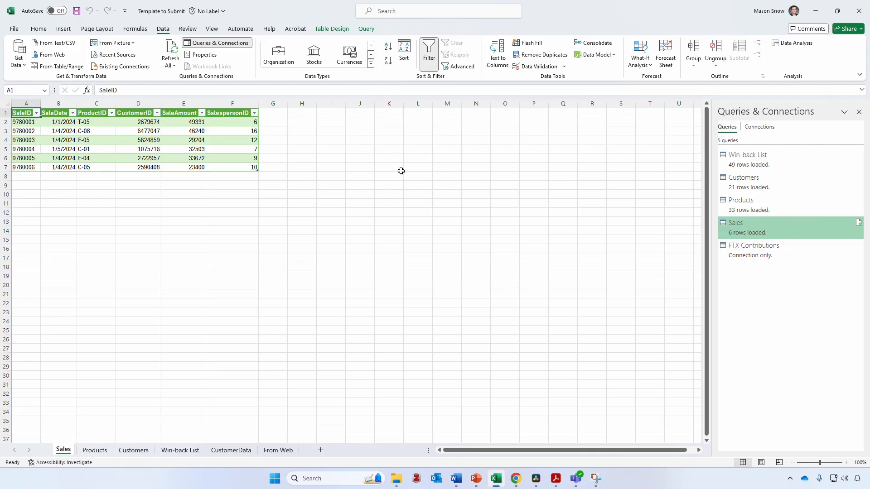
# Open the FTX Political Contributions PDF from the Lecture Materials folder window
pyautogui.click(397, 478)
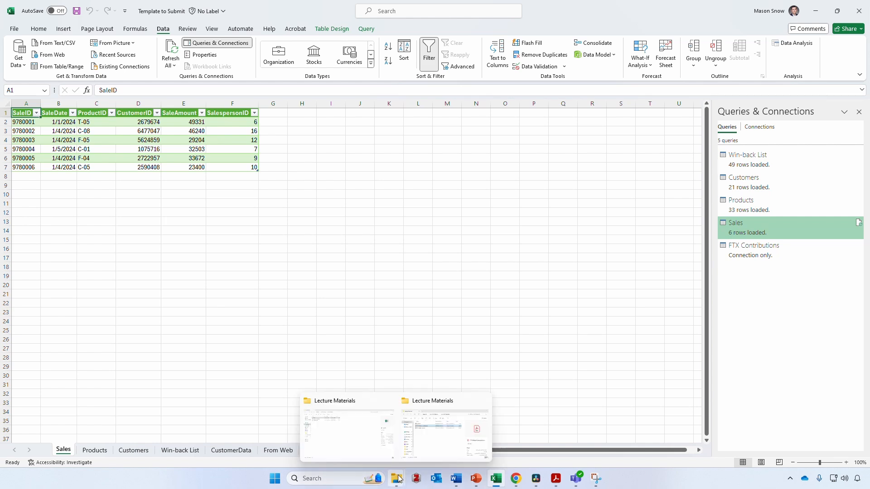
pyautogui.click(362, 428)
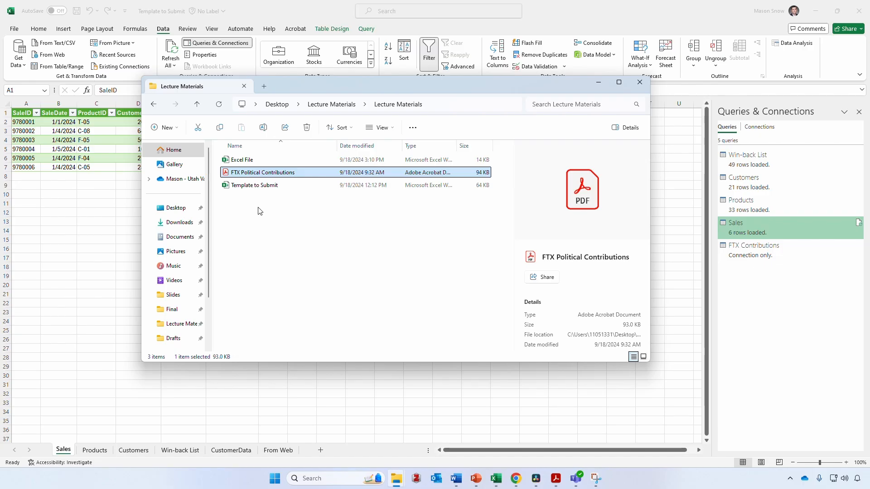
pyautogui.doubleClick(278, 173)
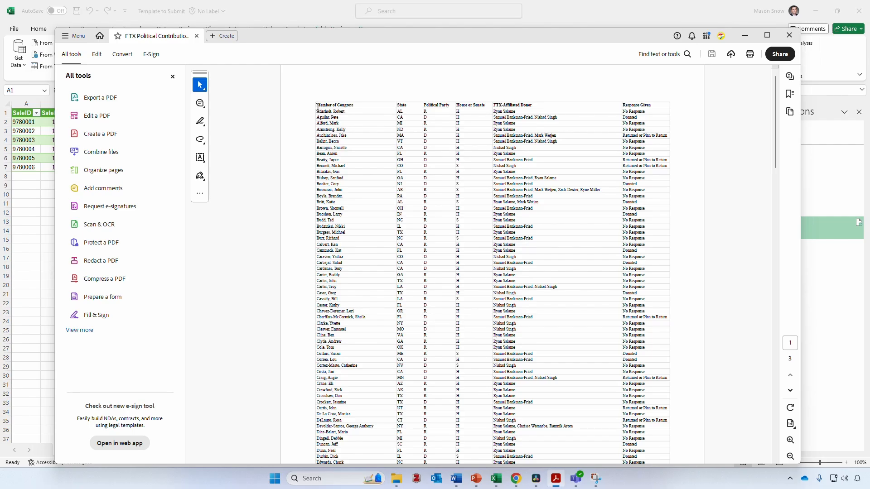
# Copy the top FTX contribution rows from the PDF and select cell A10 in Excel
pyautogui.moveTo(318, 108)
pyautogui.mouseDown()
pyautogui.moveTo(543, 119)
pyautogui.moveTo(635, 216)
pyautogui.moveTo(567, 315)
pyautogui.moveTo(657, 344)
pyautogui.mouseUp()
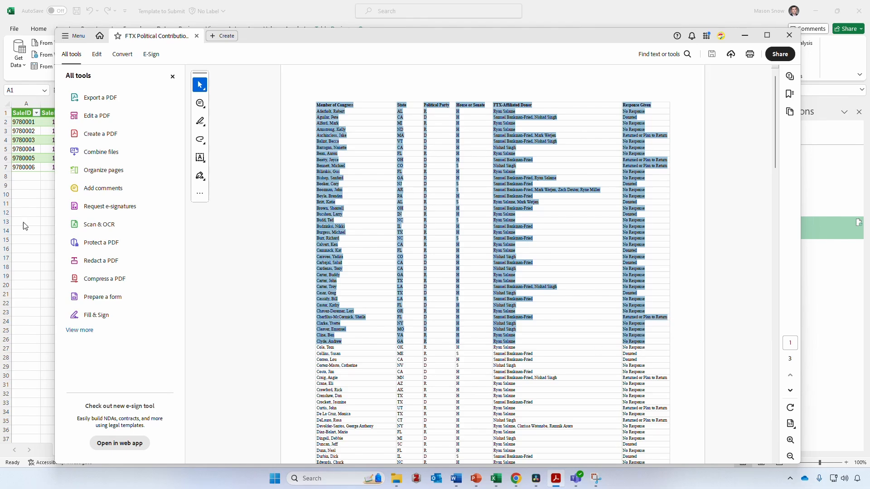
pyautogui.click(37, 214)
pyautogui.click(33, 194)
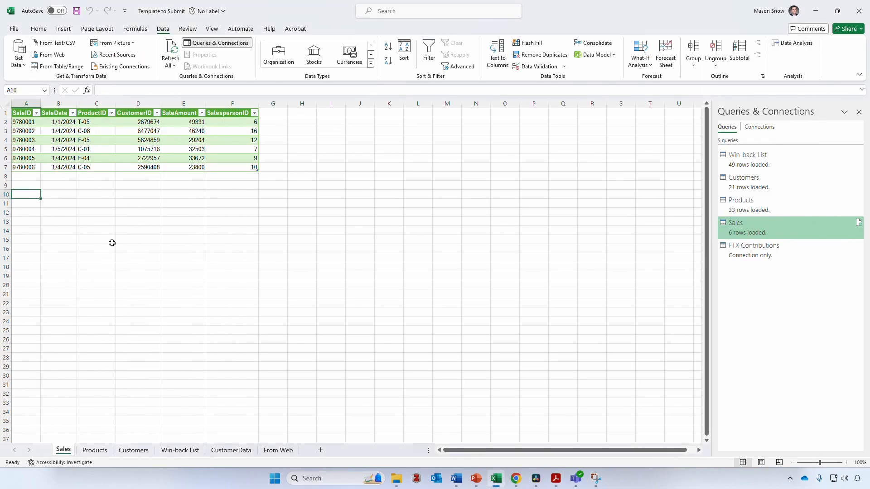
# Paste the copied FTX rows into the Sales sheet from A10 downward
pyautogui.hotkey('ctrl', 'v')
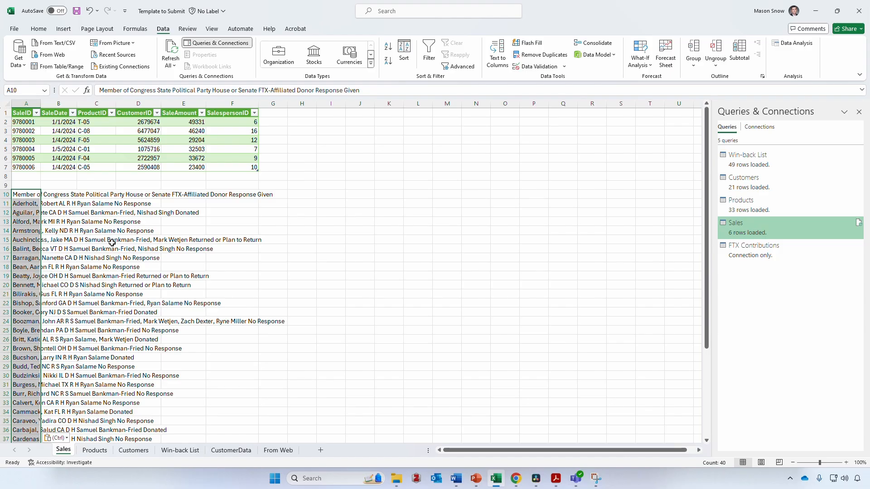
pyautogui.click(301, 257)
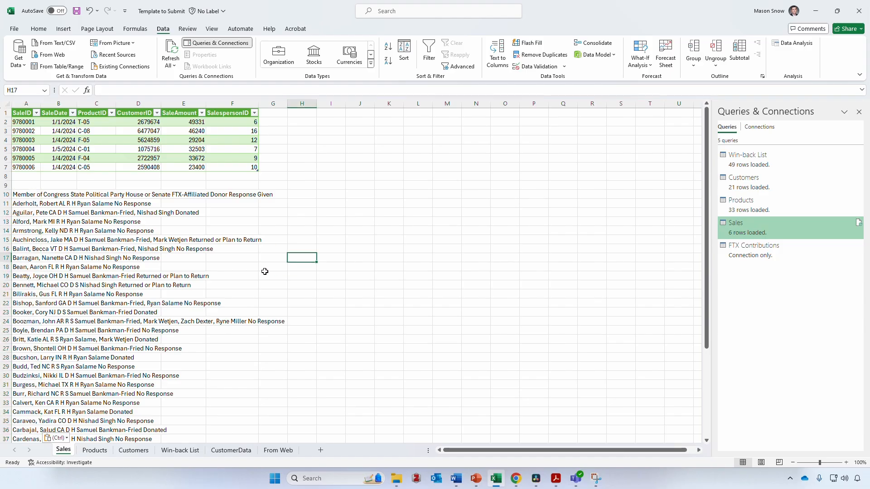
pyautogui.click(20, 64)
# Import Table001 (Page 1) from the FTX Political Contributions PDF for transforming
pyautogui.moveTo(45, 82)
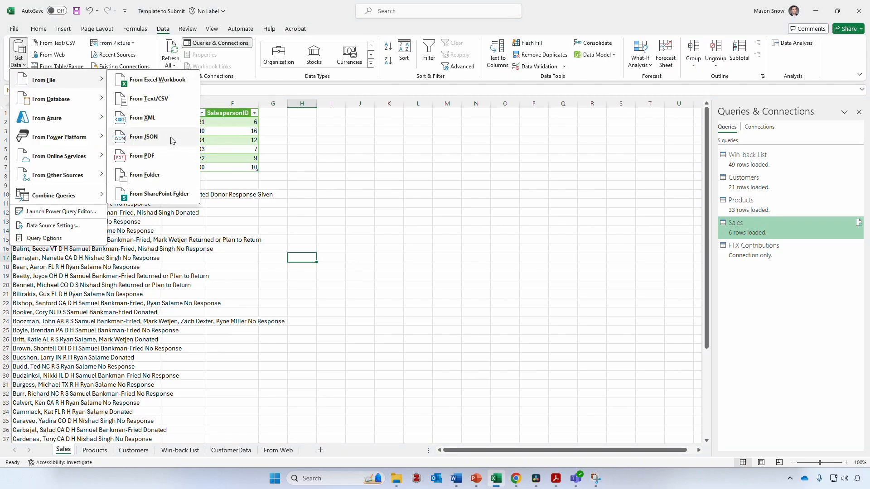
pyautogui.click(171, 155)
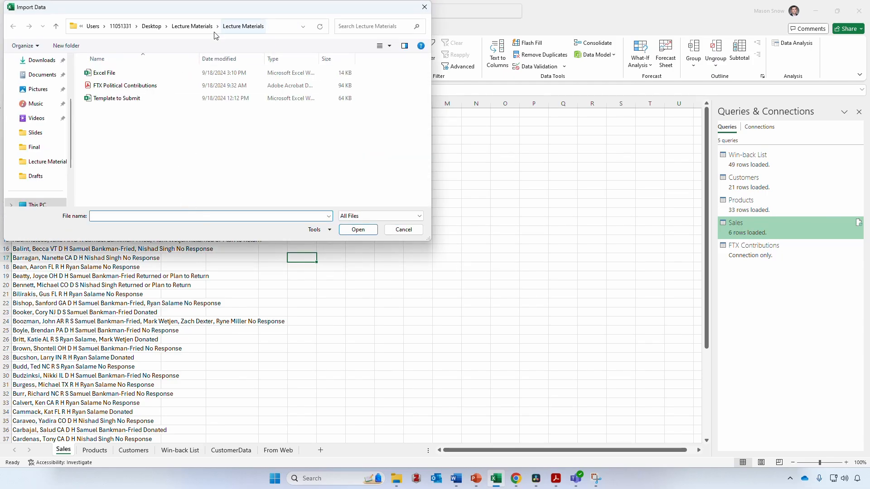
pyautogui.click(124, 86)
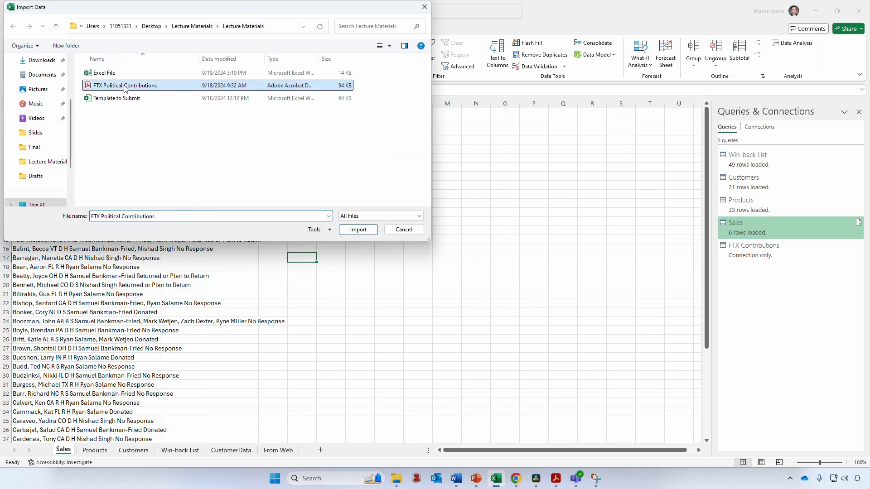
pyautogui.click(349, 232)
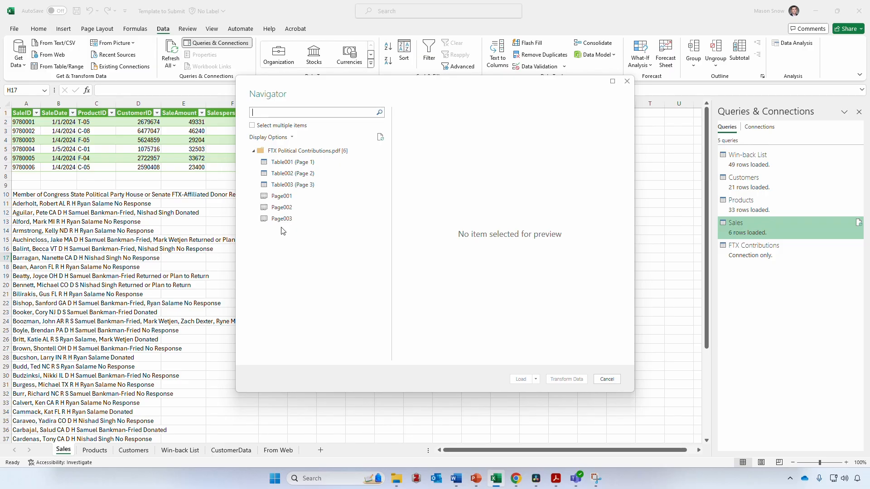
pyautogui.click(295, 163)
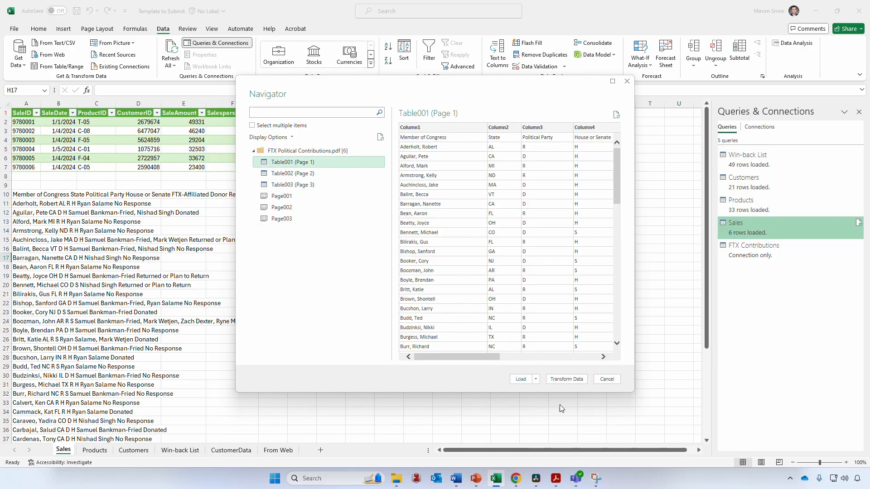
pyautogui.click(568, 381)
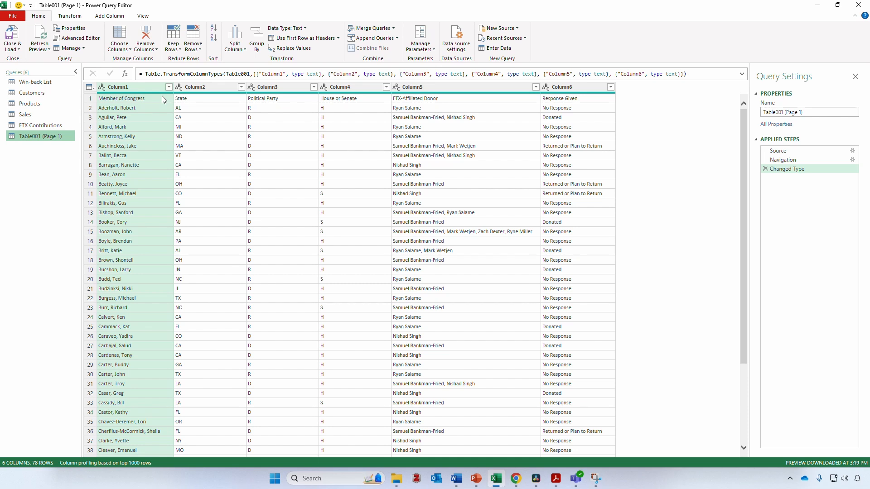
# Promote Table001's first row to headers, Member of Congress through Response Given
pyautogui.click(311, 41)
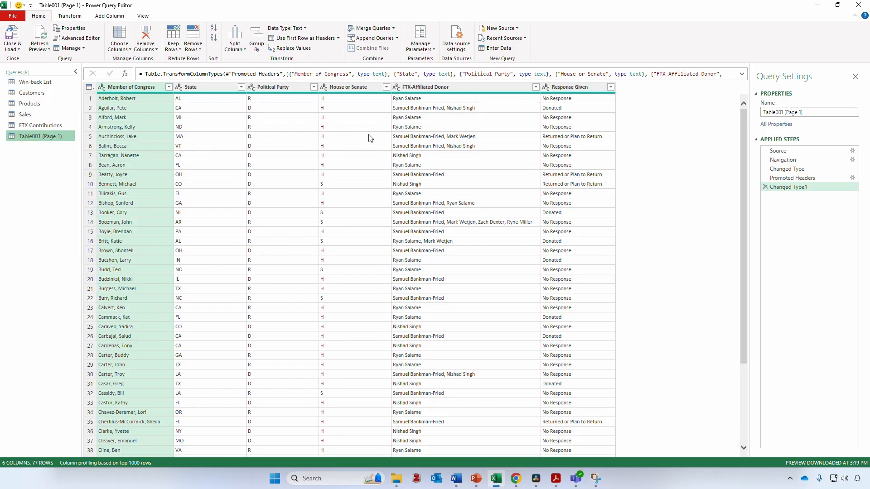
# Filter FTX-Affiliated Donor to the five entries naming the chosen donor, leaving 26 rows
pyautogui.click(536, 87)
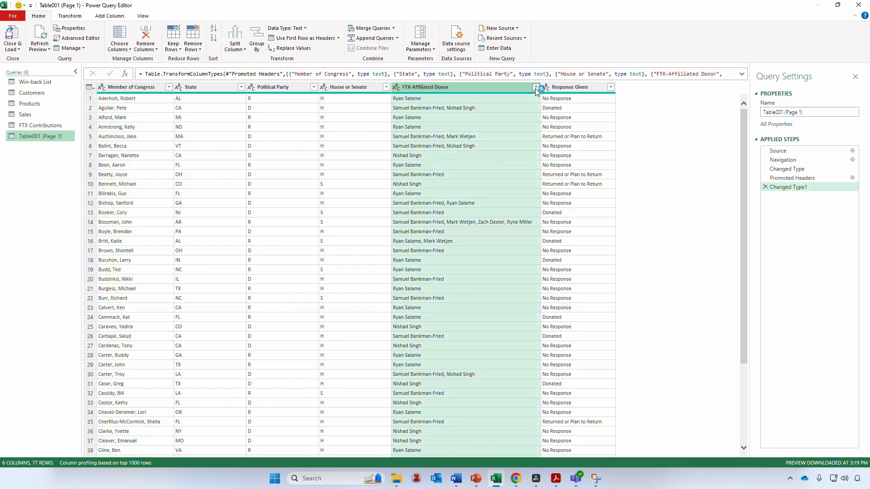
pyautogui.click(417, 186)
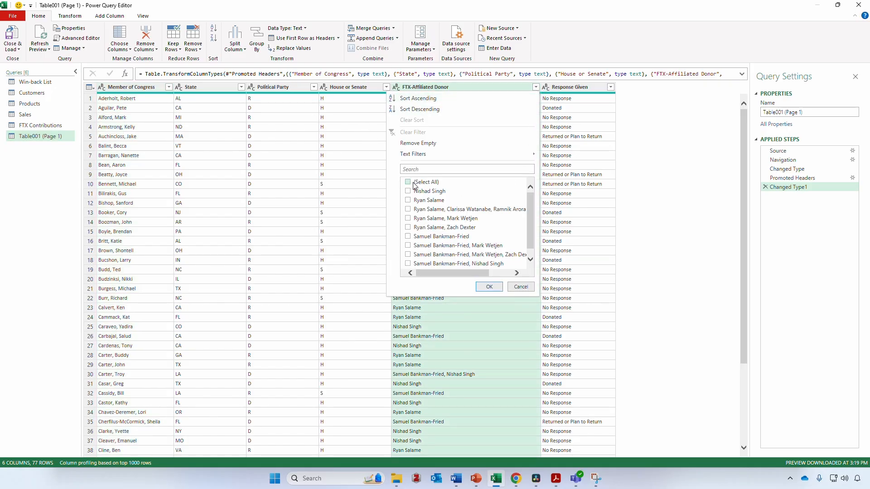
pyautogui.scroll(-1, 413, 229)
pyautogui.click(412, 230)
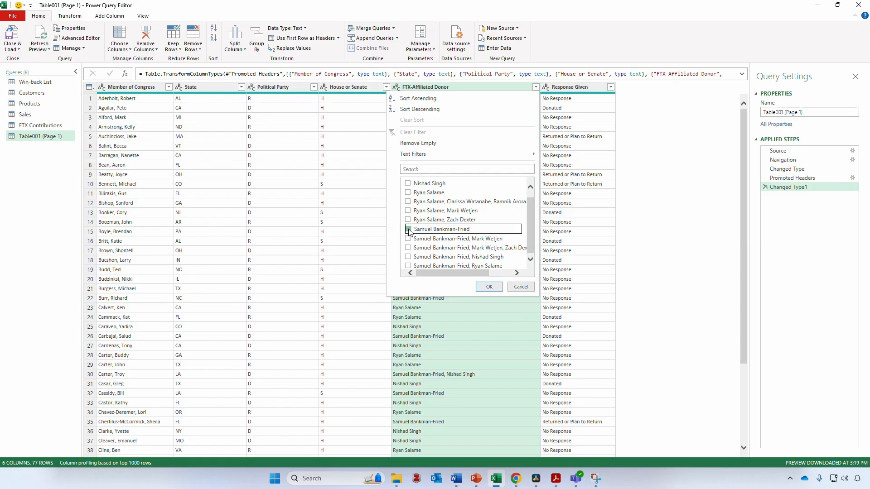
pyautogui.click(411, 239)
pyautogui.click(410, 247)
pyautogui.click(409, 257)
pyautogui.click(409, 266)
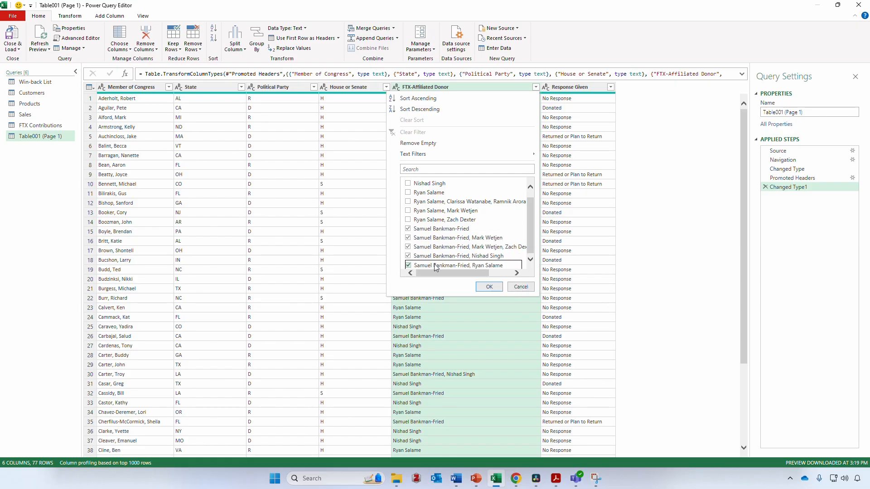
pyautogui.click(491, 287)
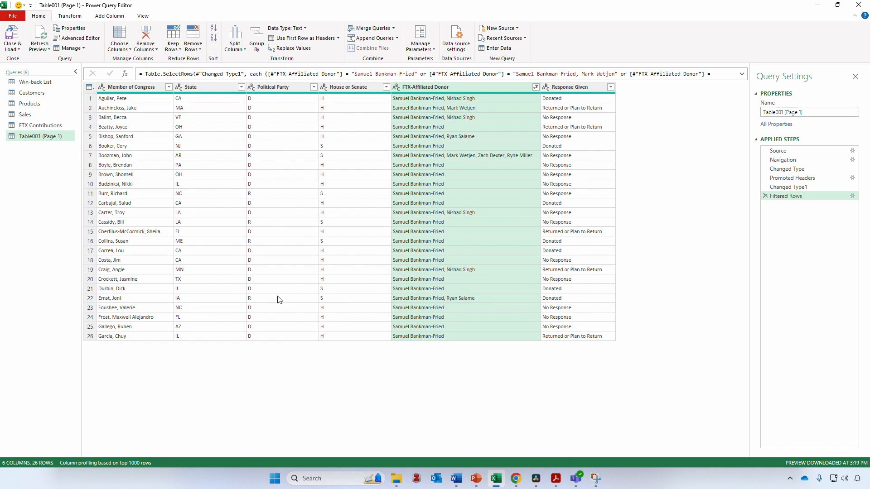
# Load the 26-row filtered table to the worksheet and go to the From Web sheet
pyautogui.click(11, 34)
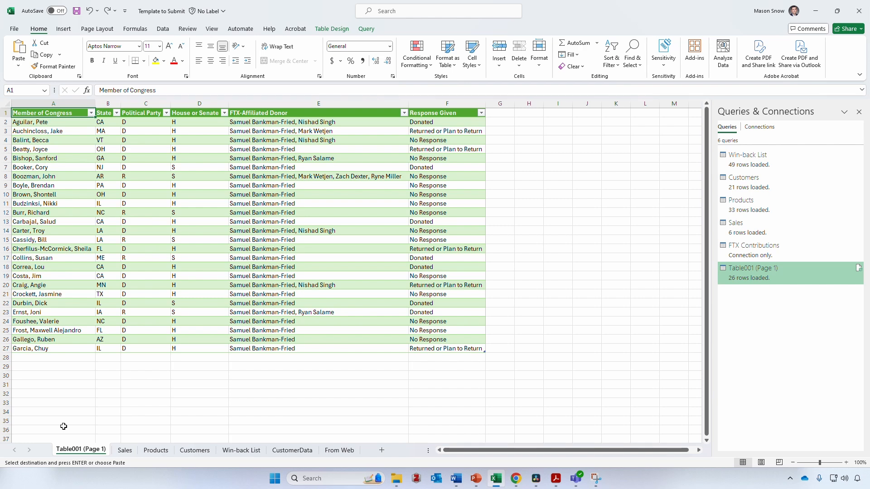
pyautogui.click(341, 451)
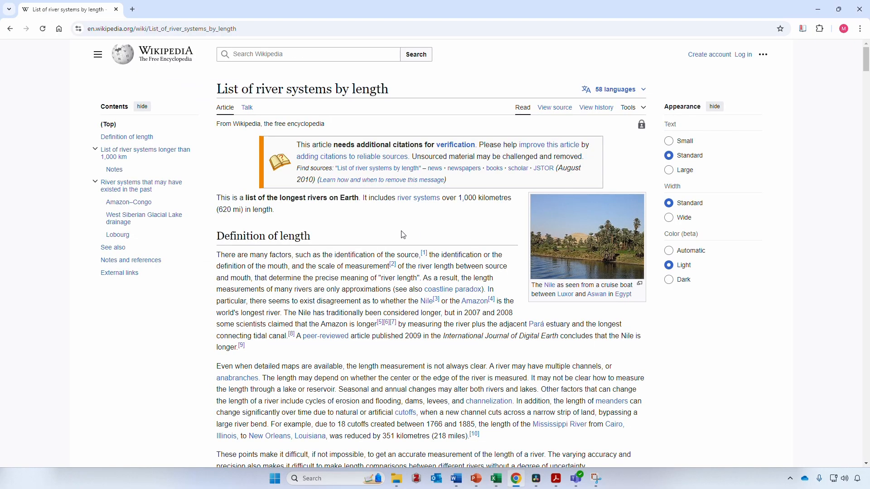
# Scroll to Wikipedia's table of rivers over 1,000 km and select the page URL
pyautogui.scroll(-3, 404, 236)
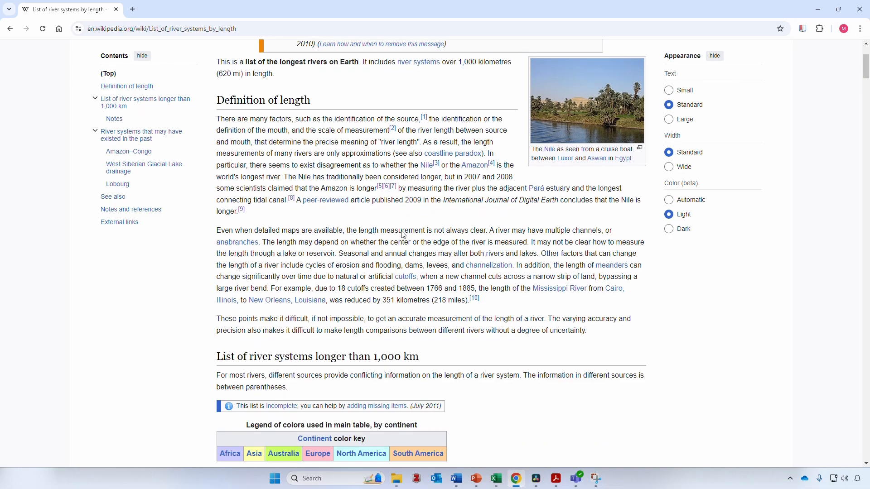
pyautogui.scroll(-3, 403, 231)
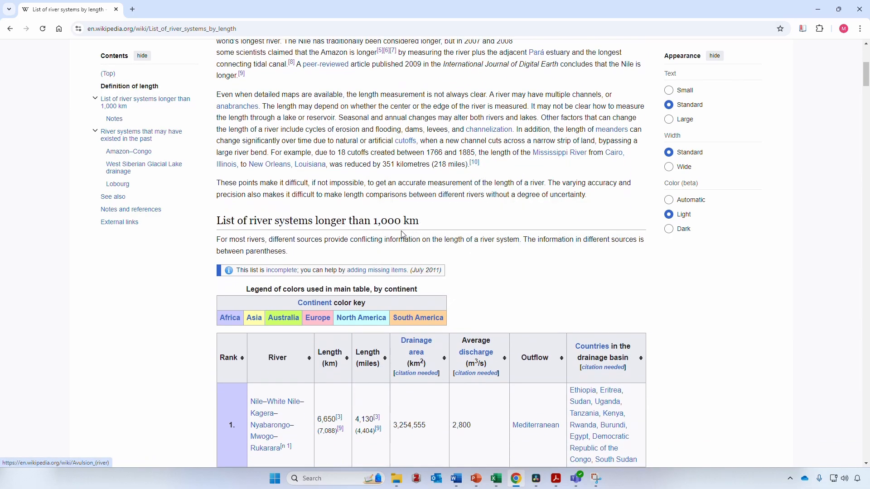
pyautogui.scroll(-3, 458, 238)
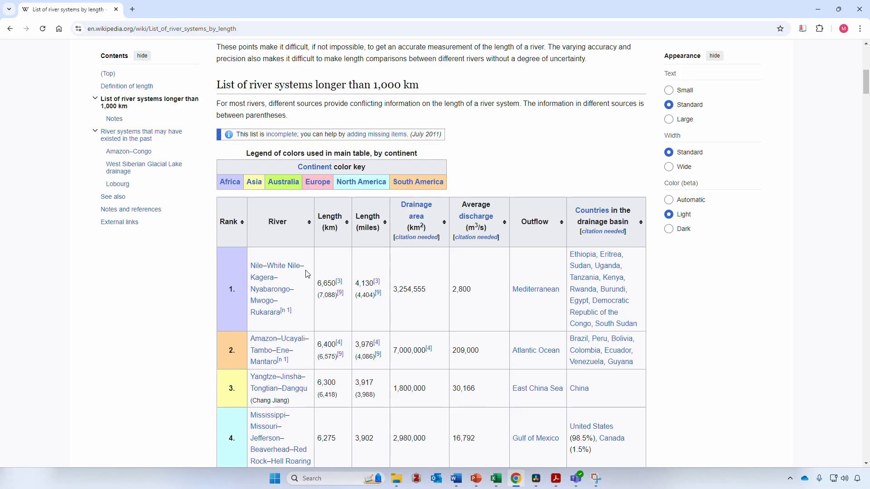
pyautogui.scroll(-1, 307, 274)
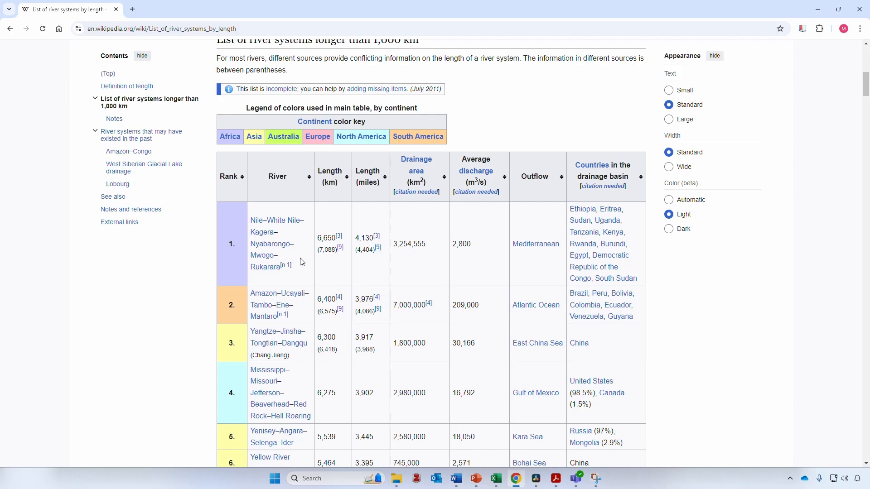
pyautogui.click(267, 30)
pyautogui.hotkey('ctrl', 'c')
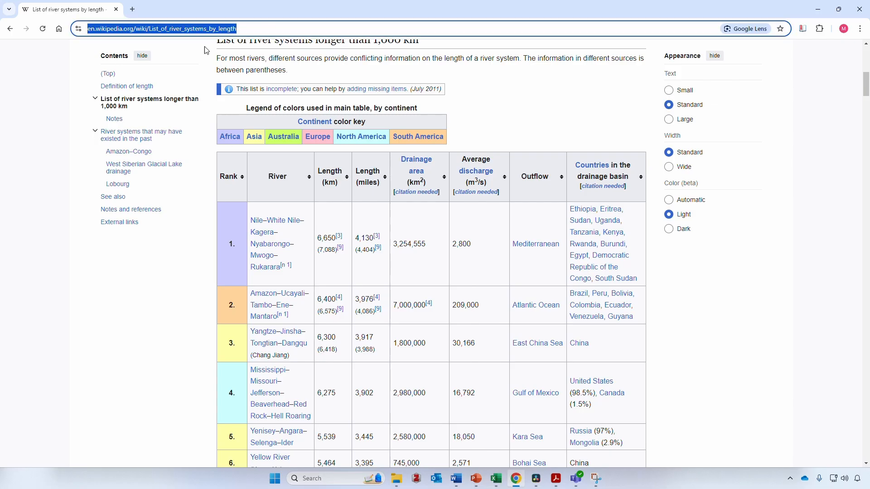
# Start a From Web import at cell I4 using the pasted Wikipedia river-systems URL
pyautogui.hotkey('alt', 'Tab')
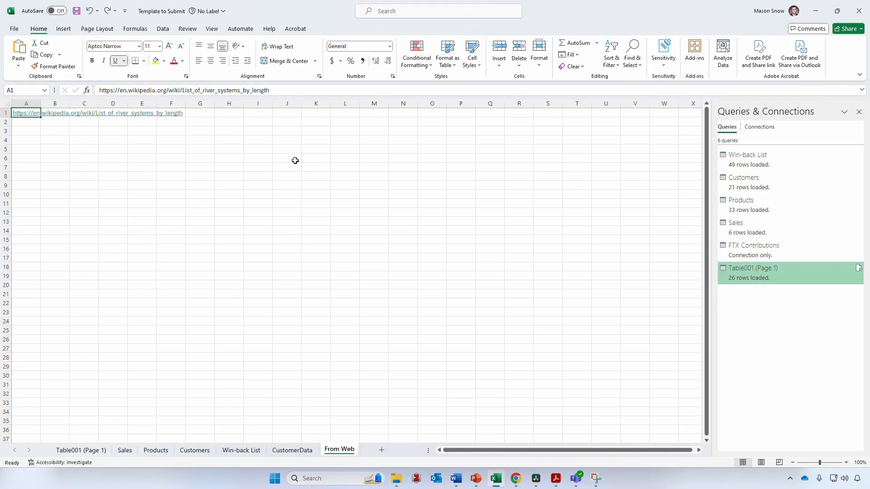
pyautogui.click(257, 140)
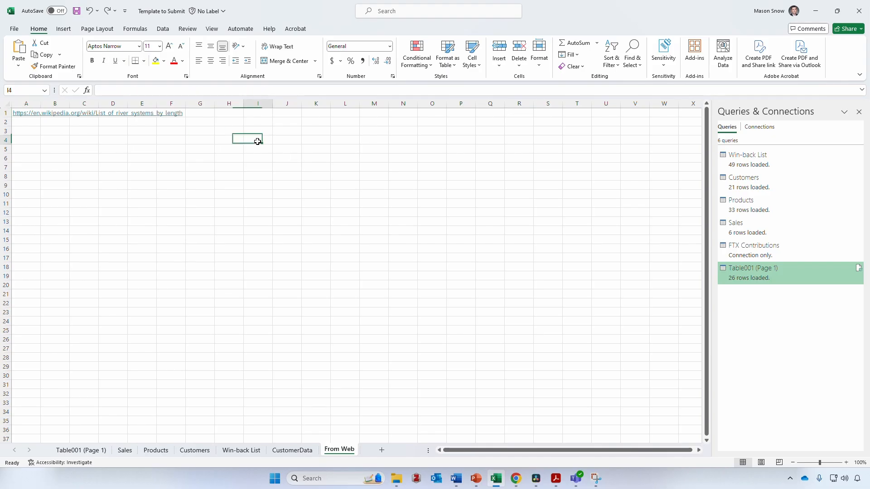
pyautogui.click(163, 29)
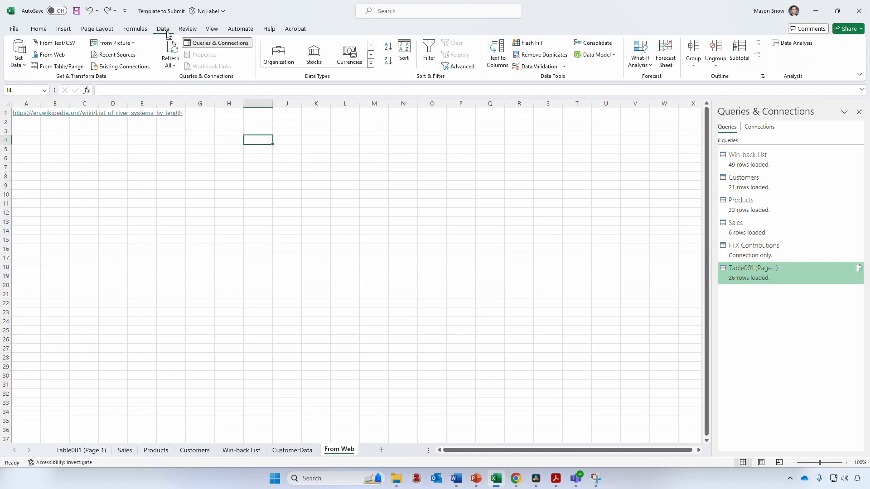
pyautogui.click(61, 55)
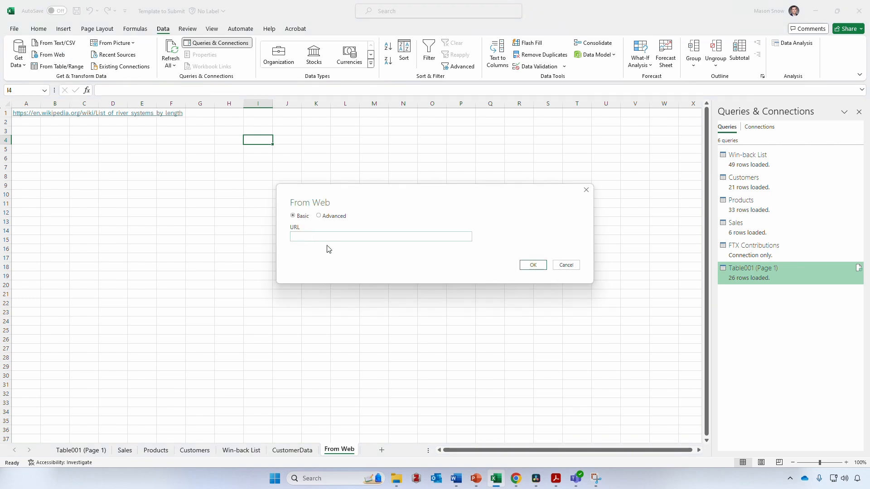
pyautogui.hotkey('ctrl', 'v')
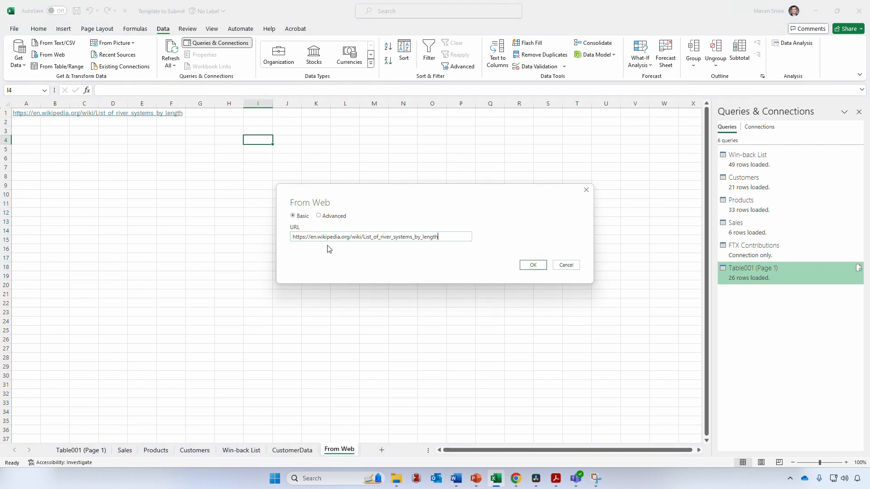
pyautogui.click(526, 266)
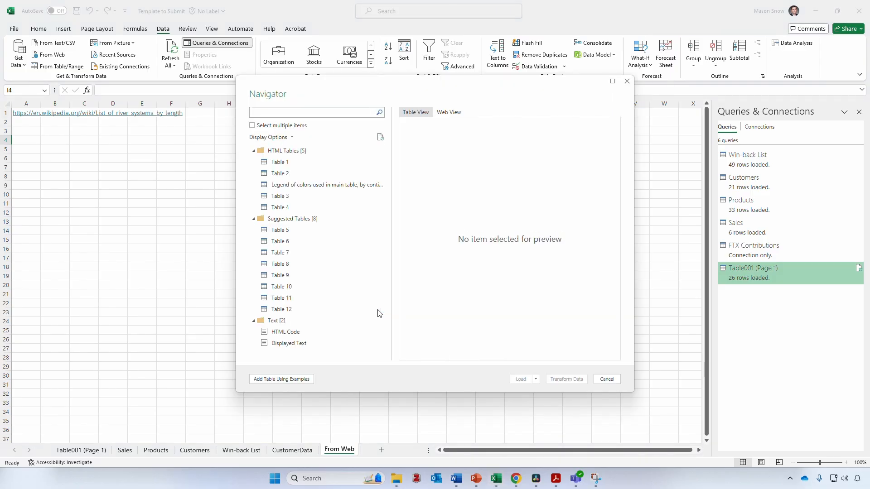
# Preview the page's tables in Navigator and choose Table 3, the river list
pyautogui.click(356, 162)
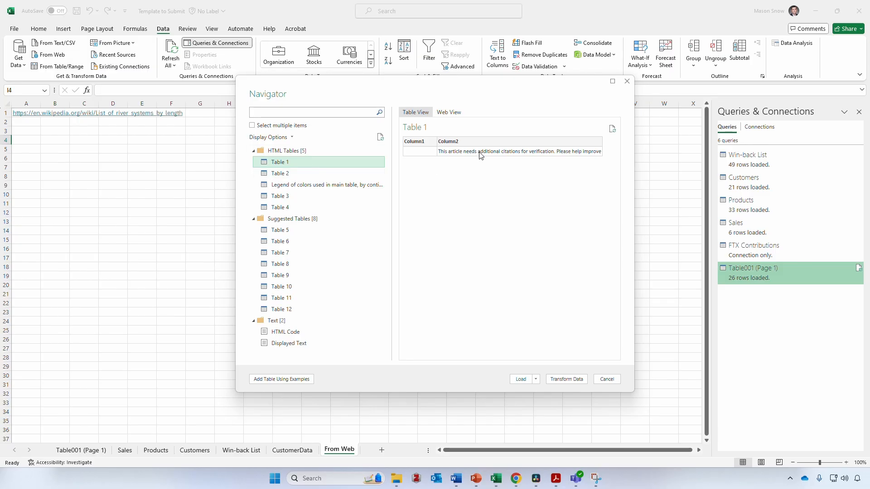
pyautogui.click(297, 173)
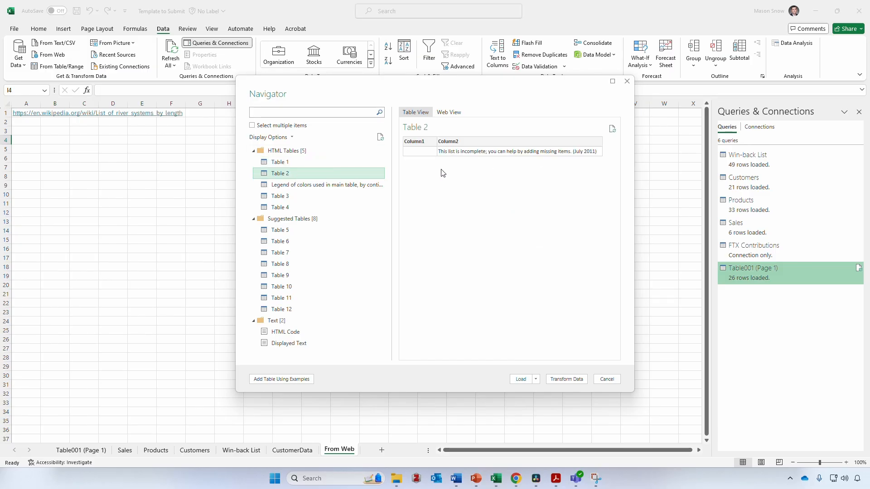
pyautogui.click(289, 185)
pyautogui.click(292, 198)
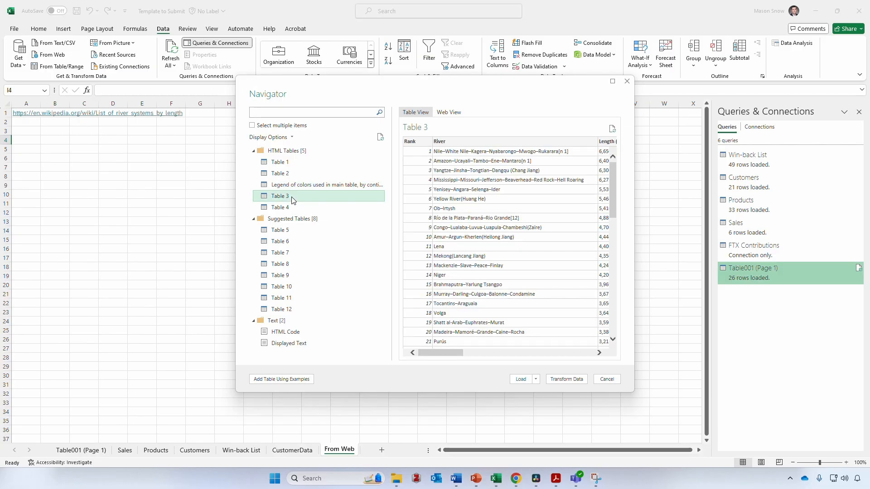
pyautogui.moveTo(439, 350); pyautogui.dragTo(511, 357)
pyautogui.moveTo(452, 352); pyautogui.dragTo(414, 347)
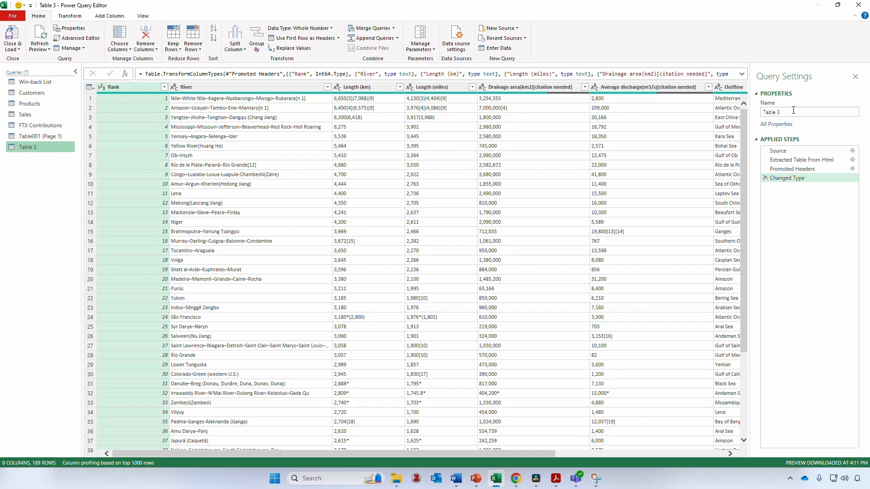
# Rename the query from Table 3 to River Lengths and remove the Length (km) column
pyautogui.moveTo(795, 112); pyautogui.dragTo(762, 113)
pyautogui.write('River Lengths')
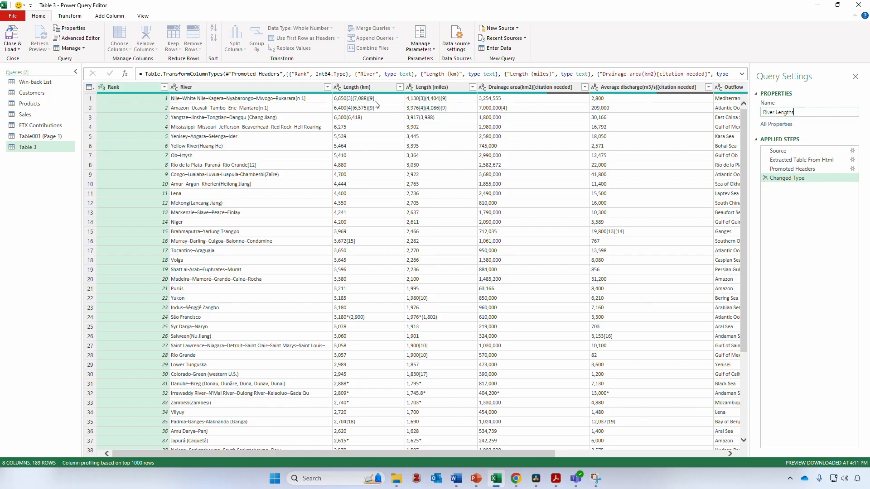
pyautogui.press('Return')
pyautogui.click(378, 88)
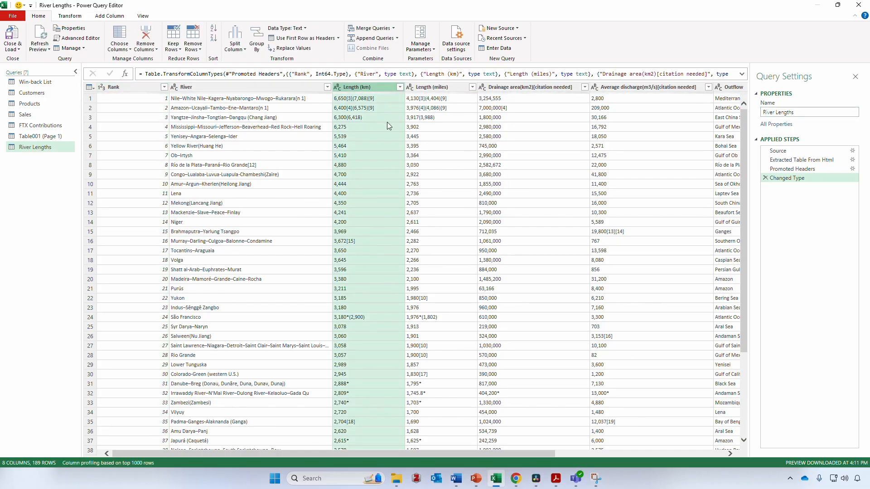
pyautogui.rightClick(384, 87)
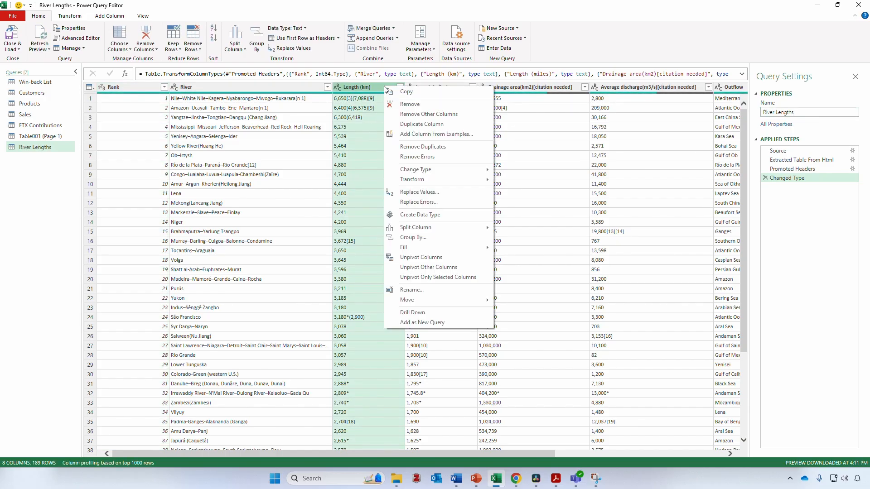
pyautogui.click(410, 101)
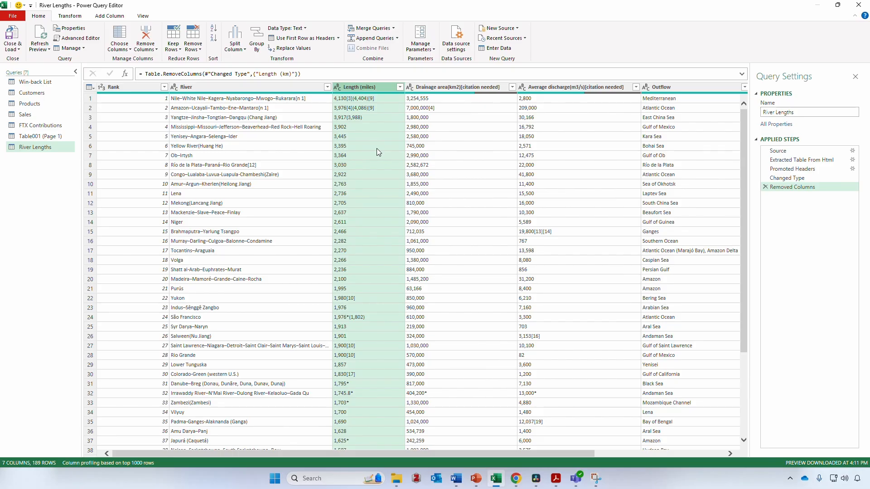
# Rename the Length (miles) column to Length and load the query into Excel
pyautogui.scroll(-7, 376, 150)
pyautogui.scroll(7, 380, 279)
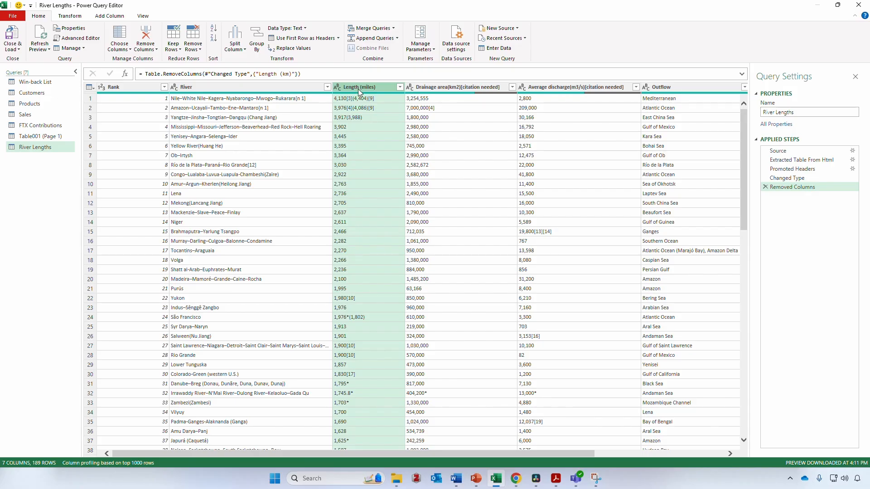
pyautogui.doubleClick(381, 88)
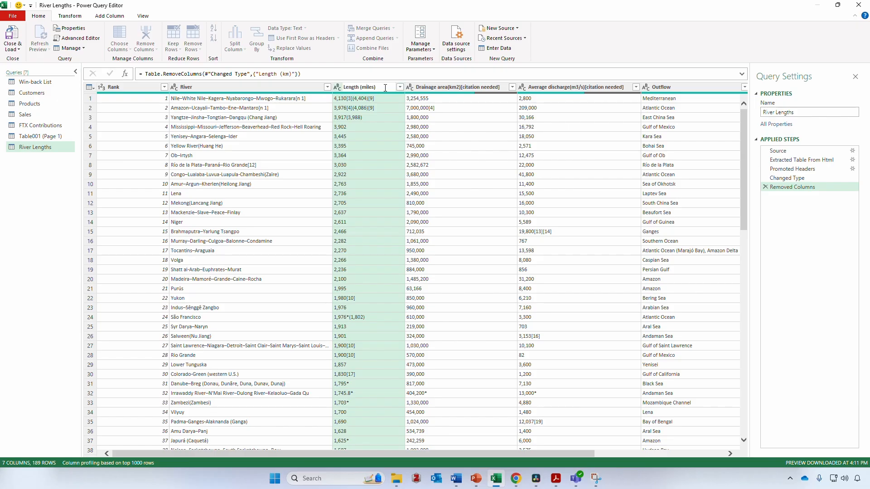
pyautogui.press('BackSpace')
pyautogui.press('BackSpace')
pyautogui.press('BackSpace')
pyautogui.press('BackSpace')
pyautogui.press('BackSpace')
pyautogui.press('BackSpace')
pyautogui.press('Return')
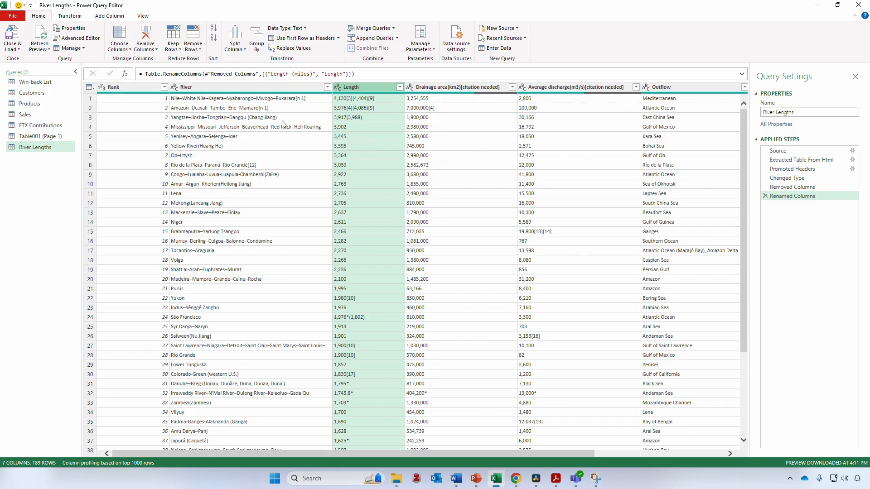
pyautogui.click(18, 34)
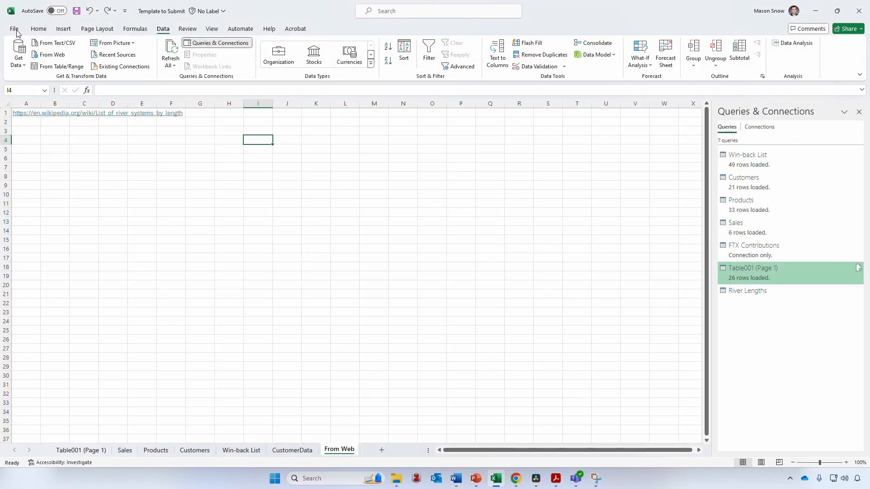